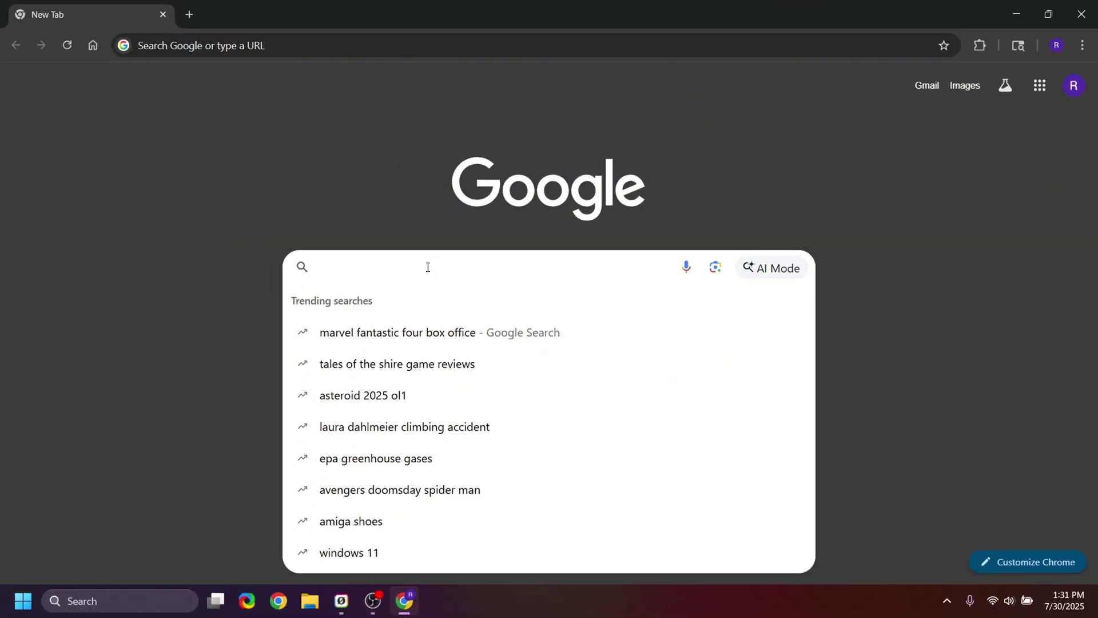
Search Google for GnuCash and open the official gnucash.org result
{"action": "type", "text": "Gnu"}
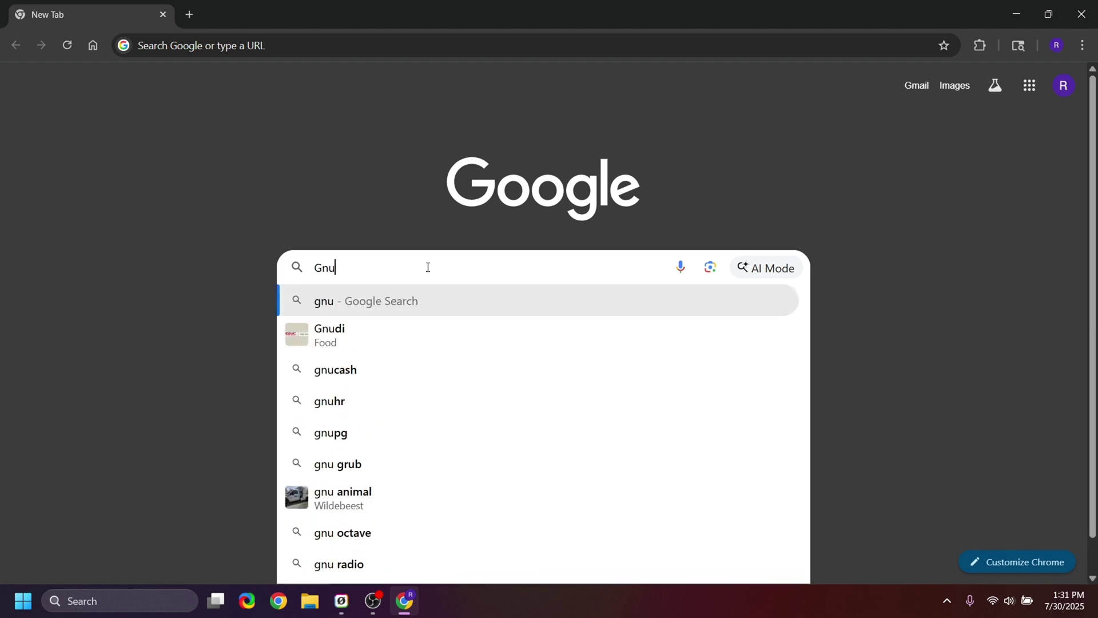
{"action": "type", "text": "Cash"}
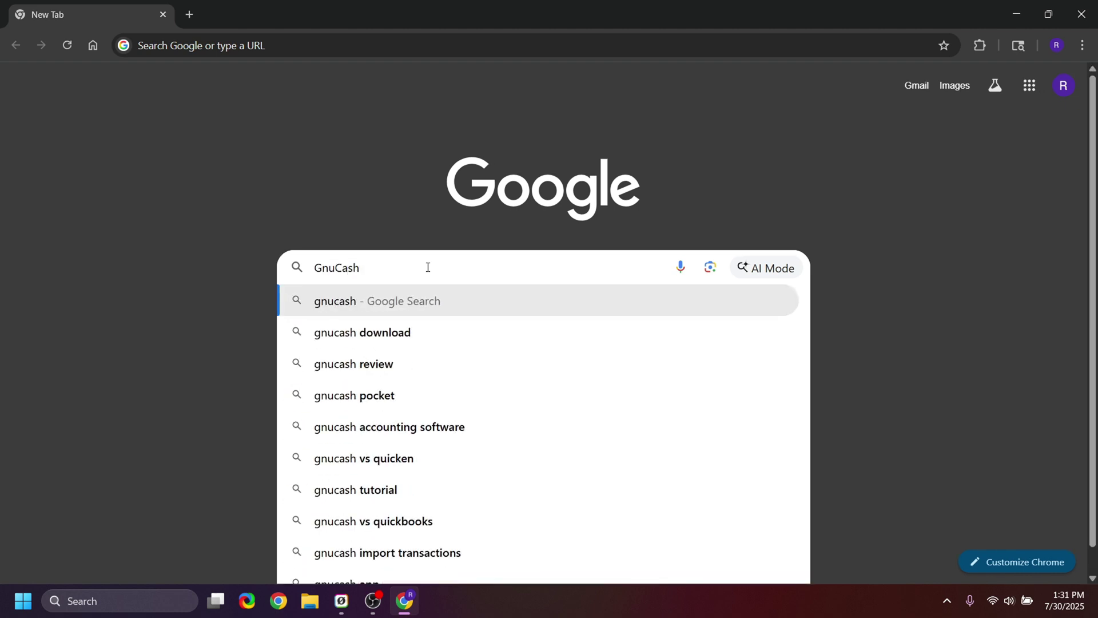
{"action": "key", "text": "Return"}
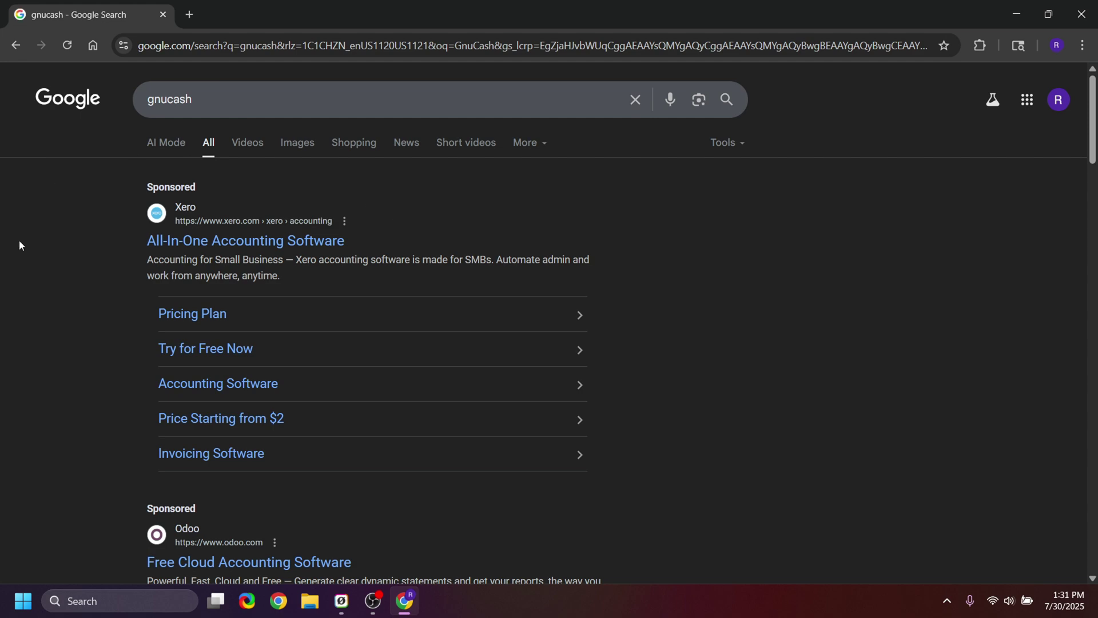
{"action": "scroll", "coordinate": [361, 337], "scroll_direction": "down", "scroll_amount": 5}
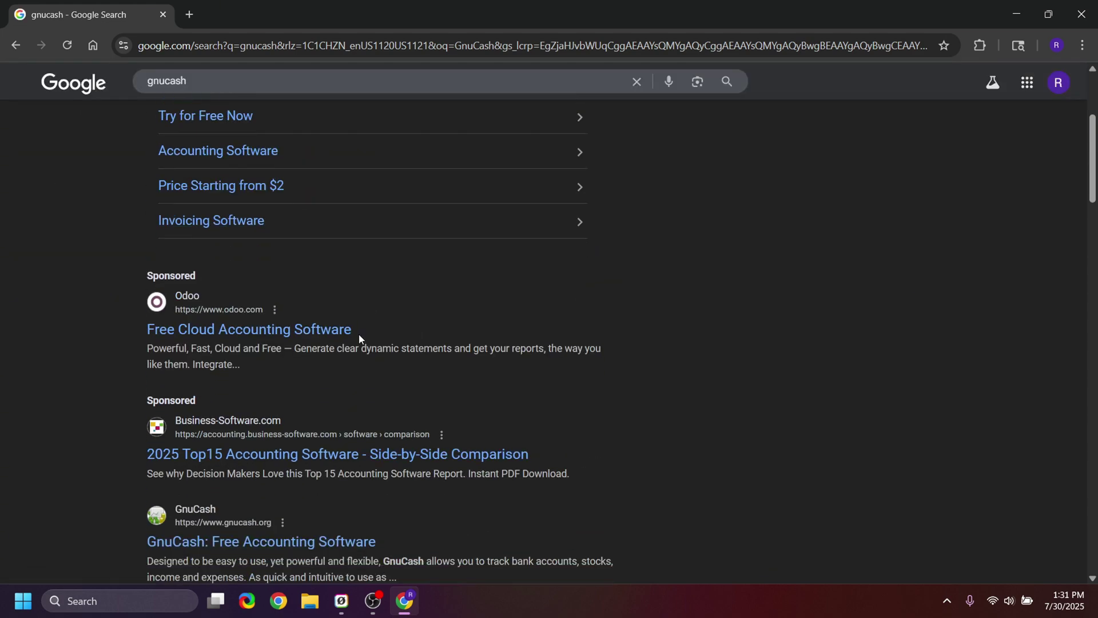
{"action": "scroll", "coordinate": [355, 326], "scroll_direction": "down", "scroll_amount": 3}
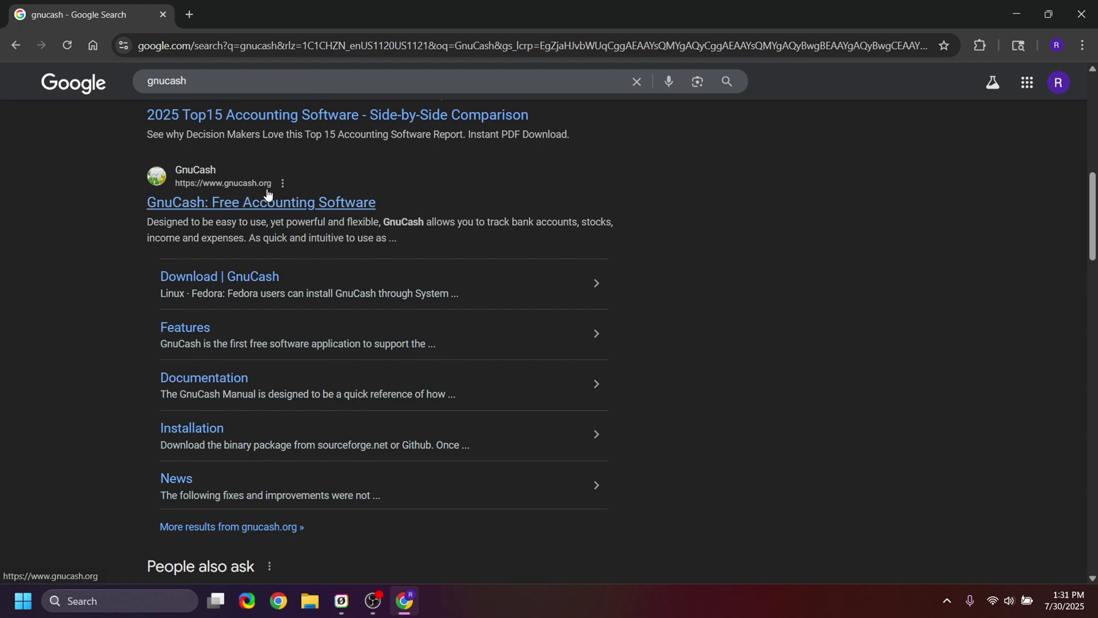
{"action": "left_click", "coordinate": [243, 215]}
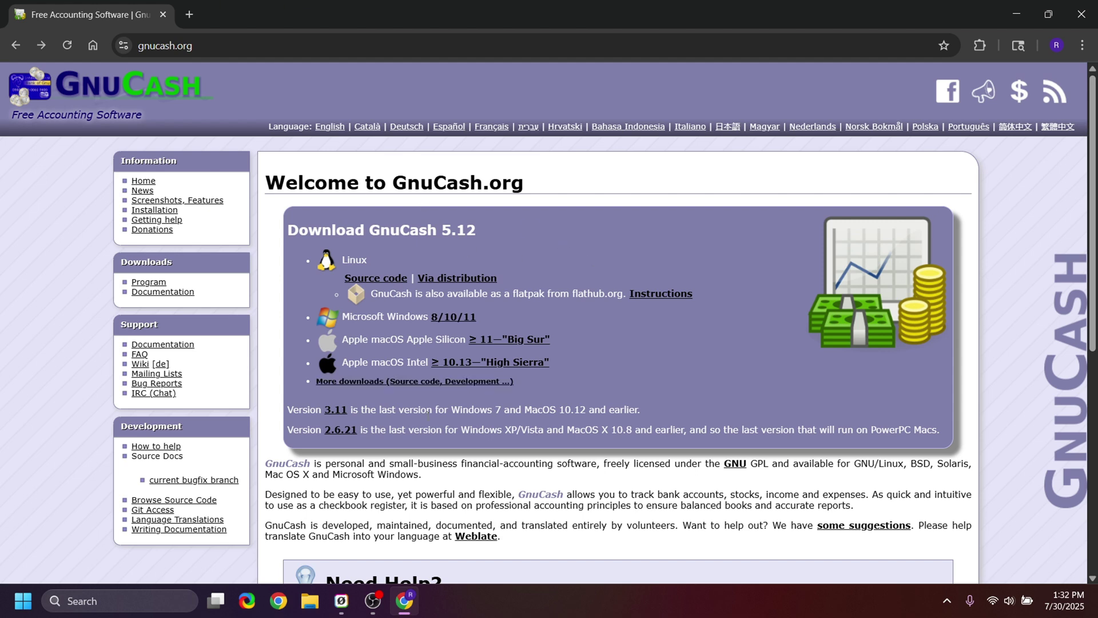
Download the GnuCash 5.12 Windows installer and run gnucash-5.12.setup.exe
{"action": "left_click", "coordinate": [150, 285]}
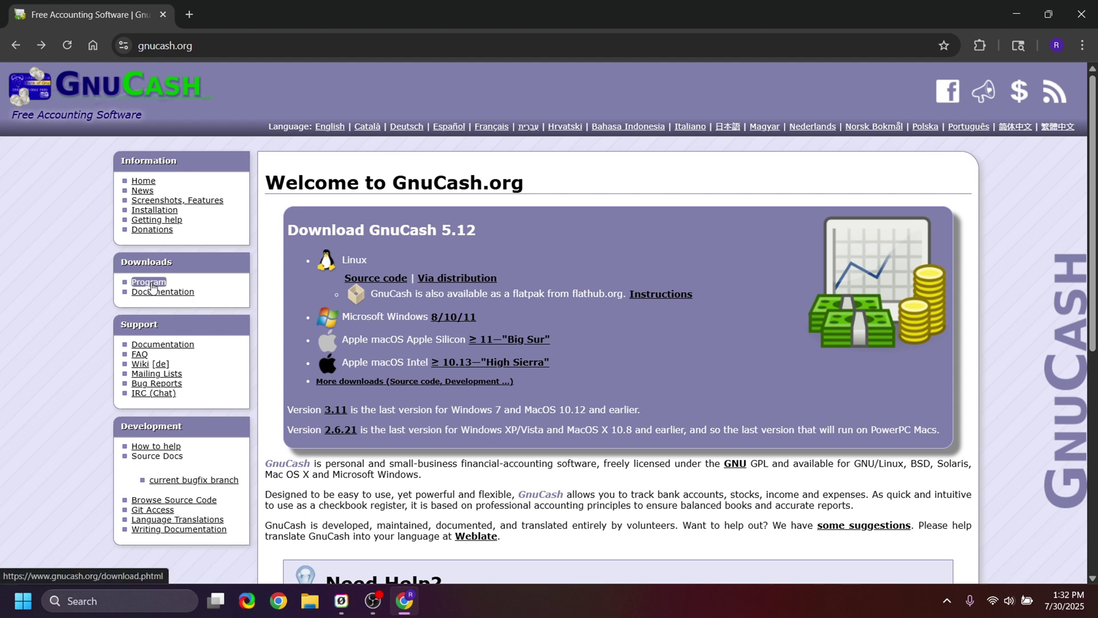
{"action": "left_click", "coordinate": [151, 283]}
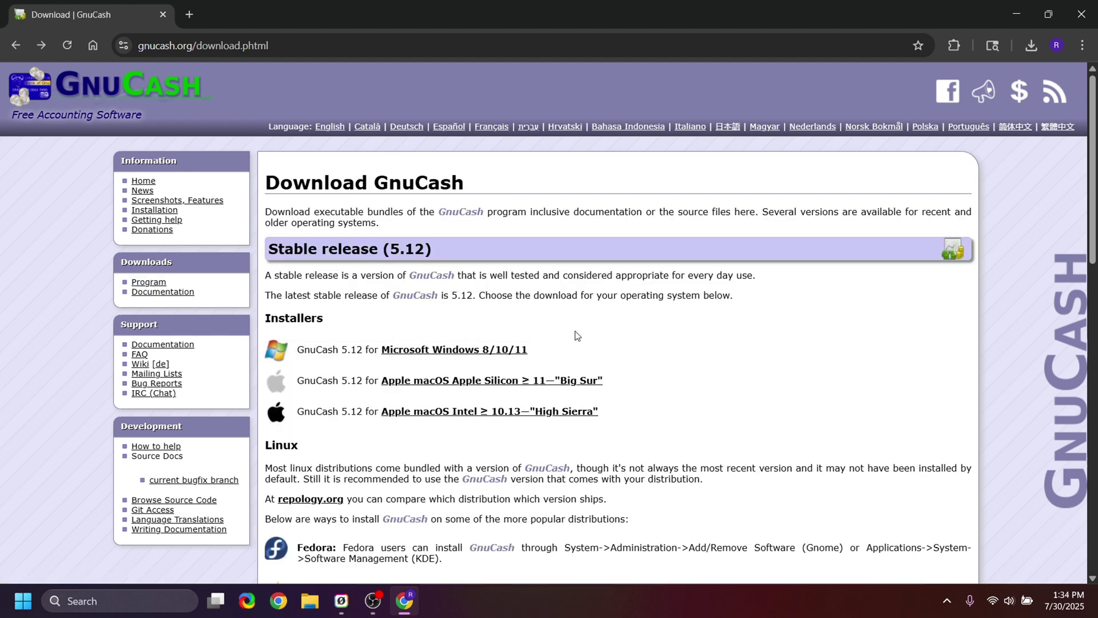
{"action": "left_click", "coordinate": [428, 355]}
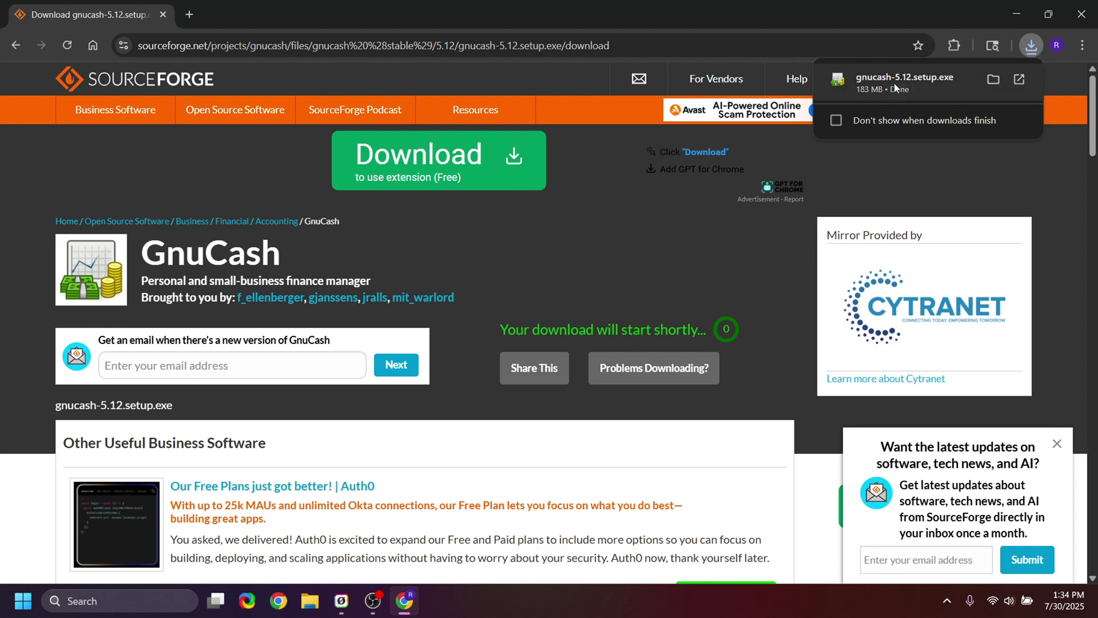
{"action": "left_click", "coordinate": [893, 80]}
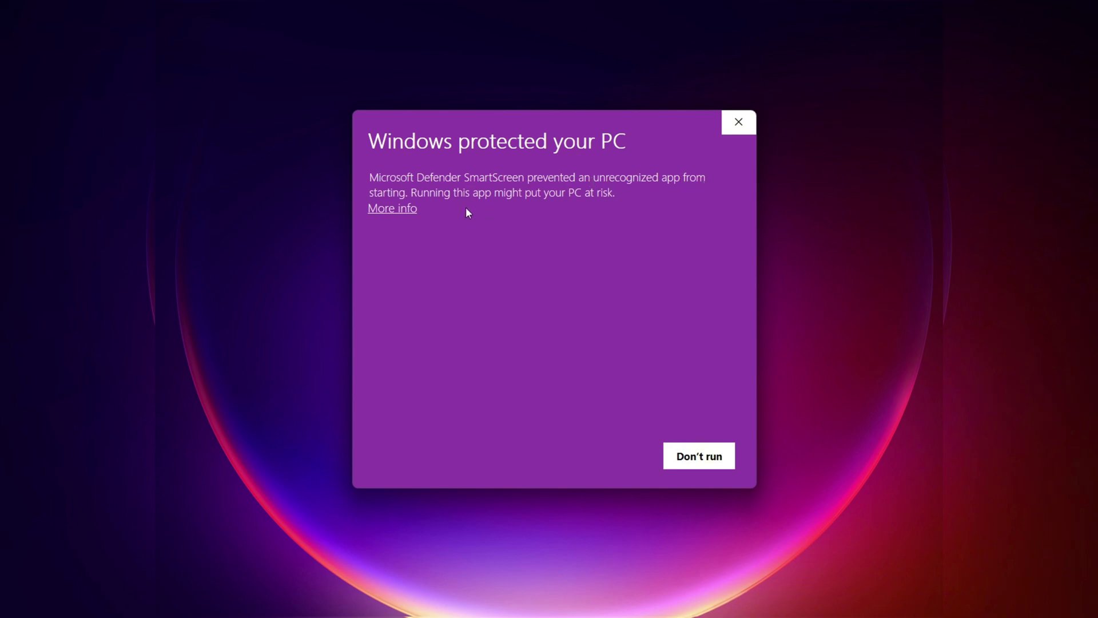
Bypass the SmartScreen warning, run setup in English, and get past the license information
{"action": "left_click", "coordinate": [382, 211]}
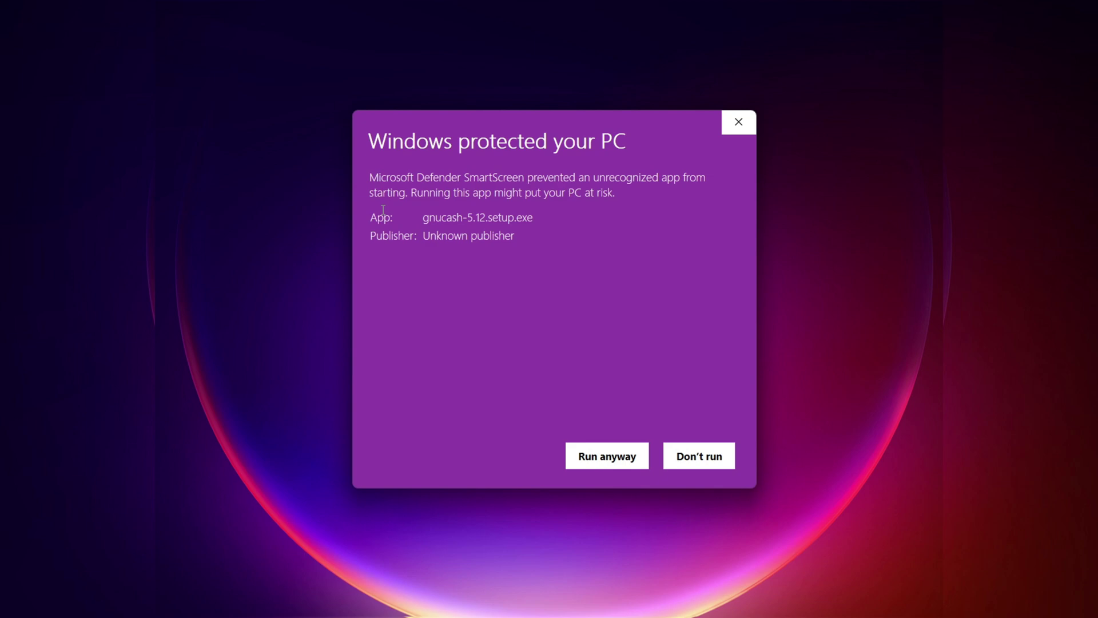
{"action": "left_click", "coordinate": [612, 461]}
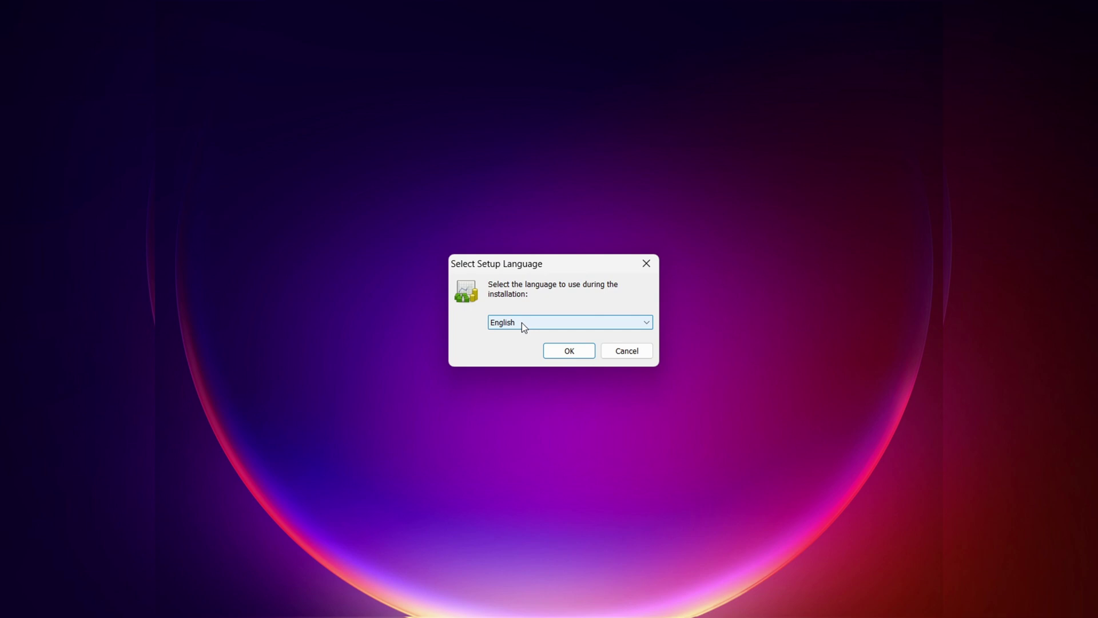
{"action": "left_click", "coordinate": [568, 350]}
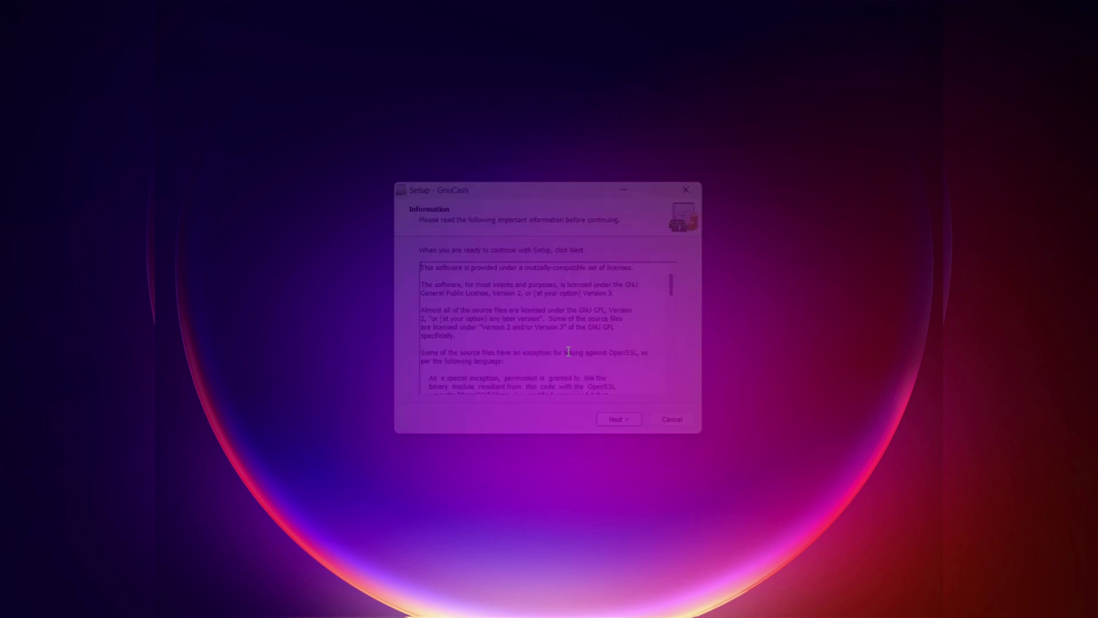
{"action": "scroll", "coordinate": [648, 310], "scroll_direction": "down", "scroll_amount": 6}
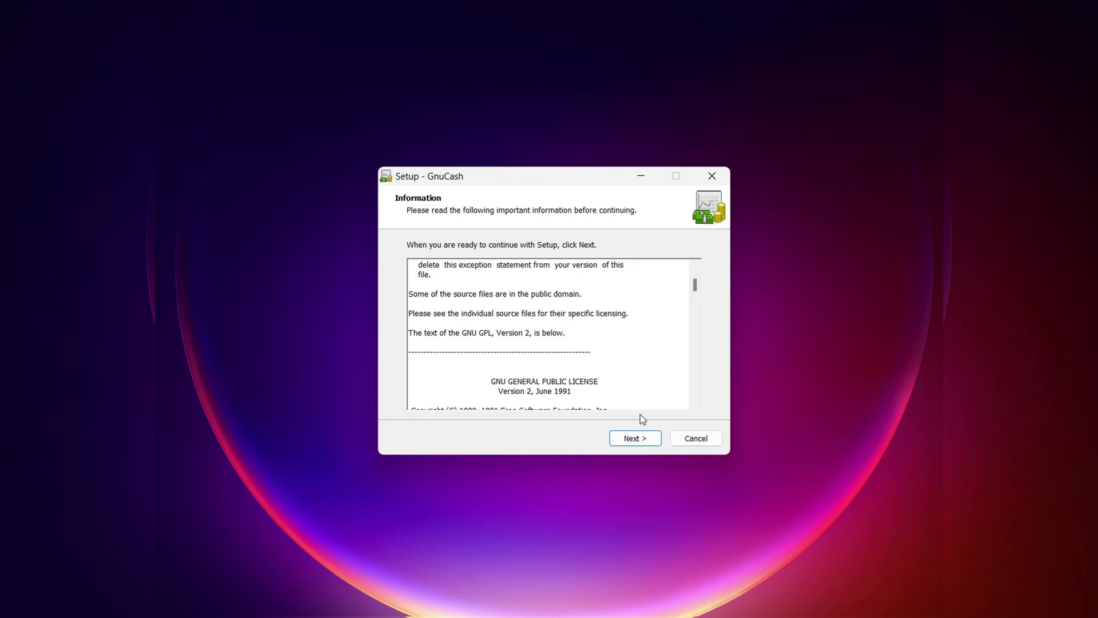
{"action": "left_click", "coordinate": [635, 438]}
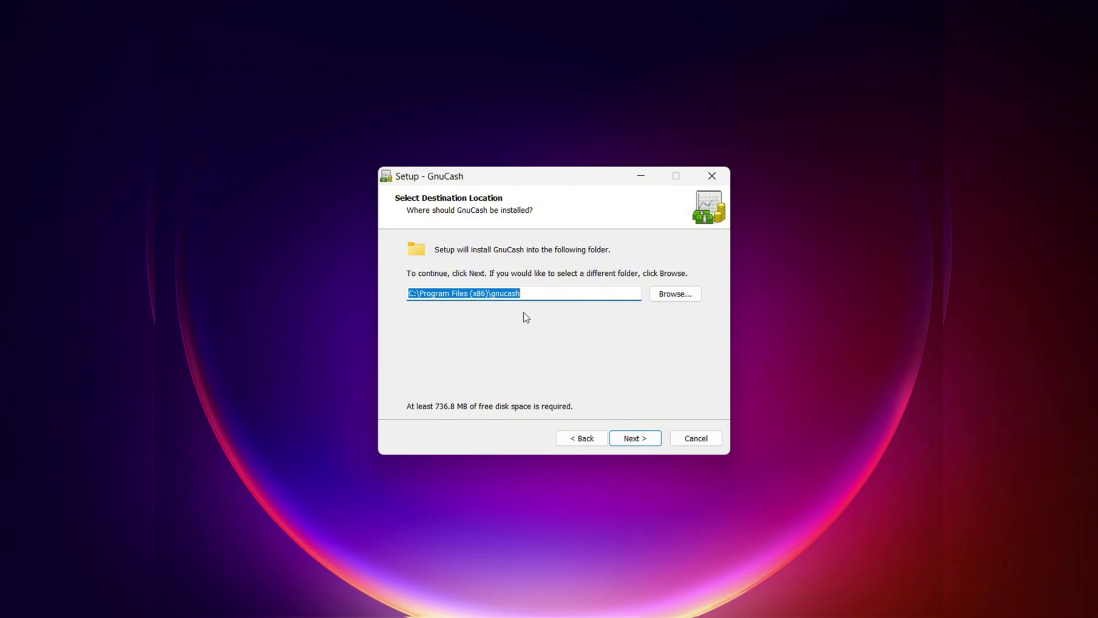
Install GnuCash to the default folder with all components, a GnuCash shortcuts folder and a desktop icon
{"action": "left_click", "coordinate": [646, 444]}
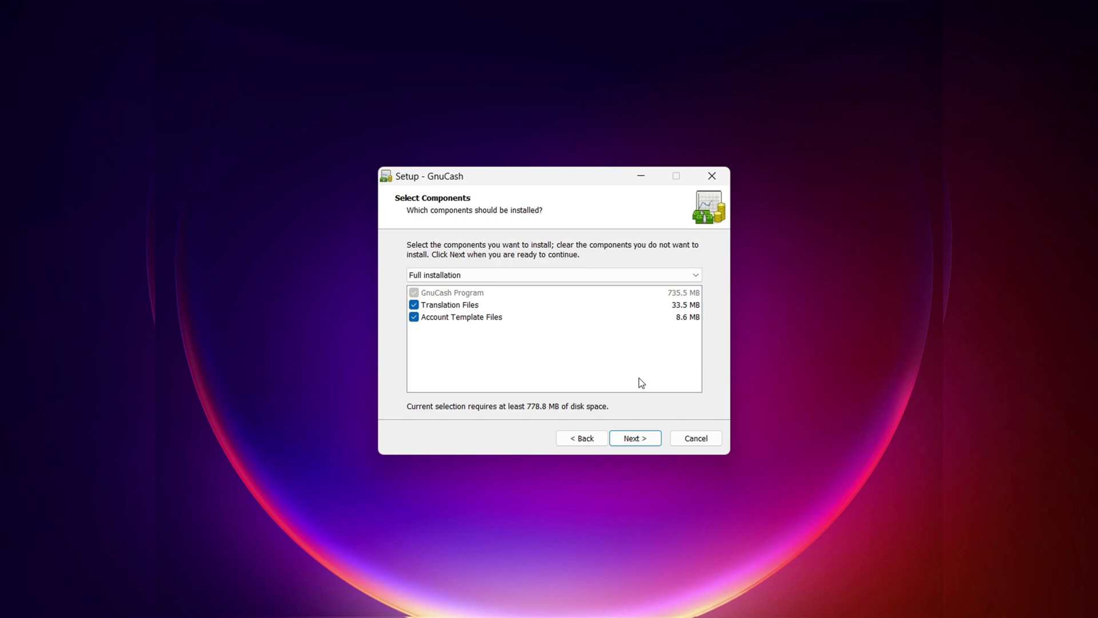
{"action": "left_click", "coordinate": [640, 440]}
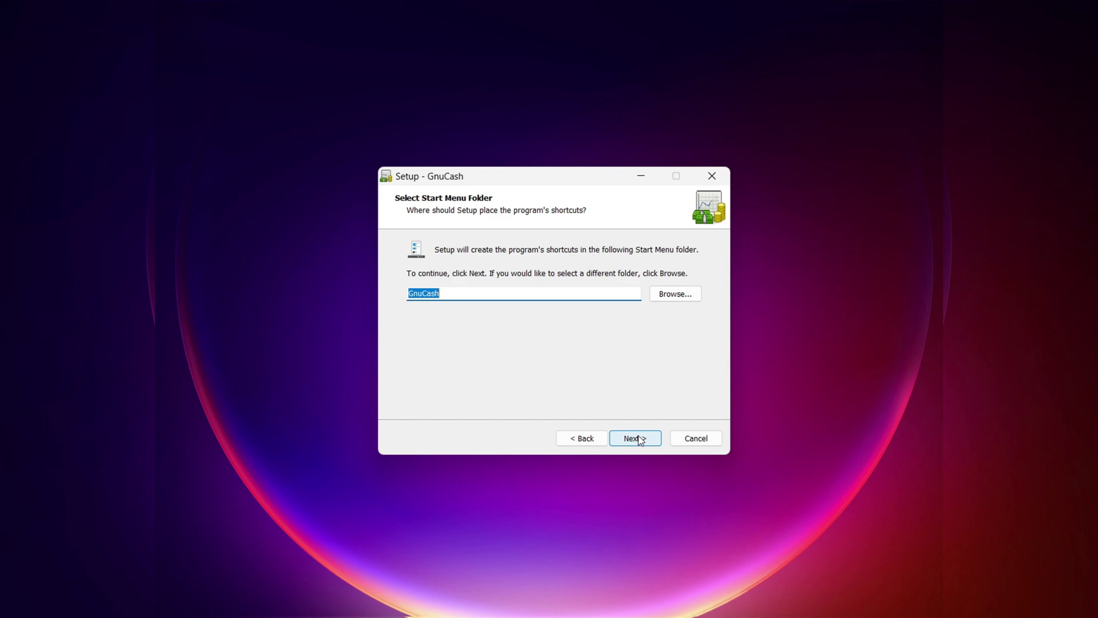
{"action": "left_click", "coordinate": [640, 440]}
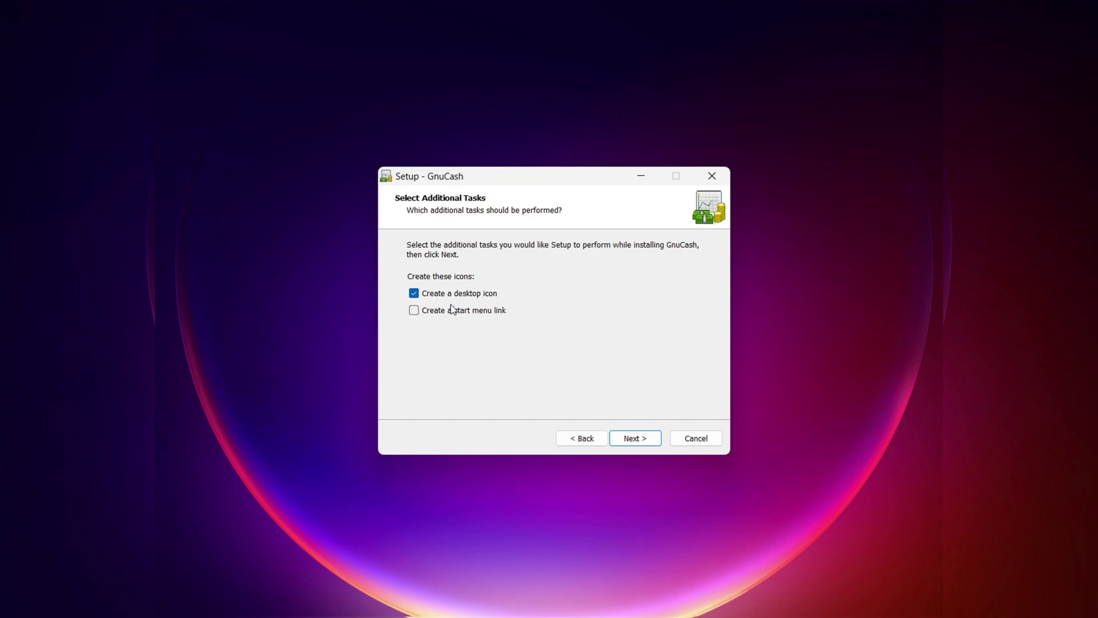
{"action": "left_click", "coordinate": [641, 439]}
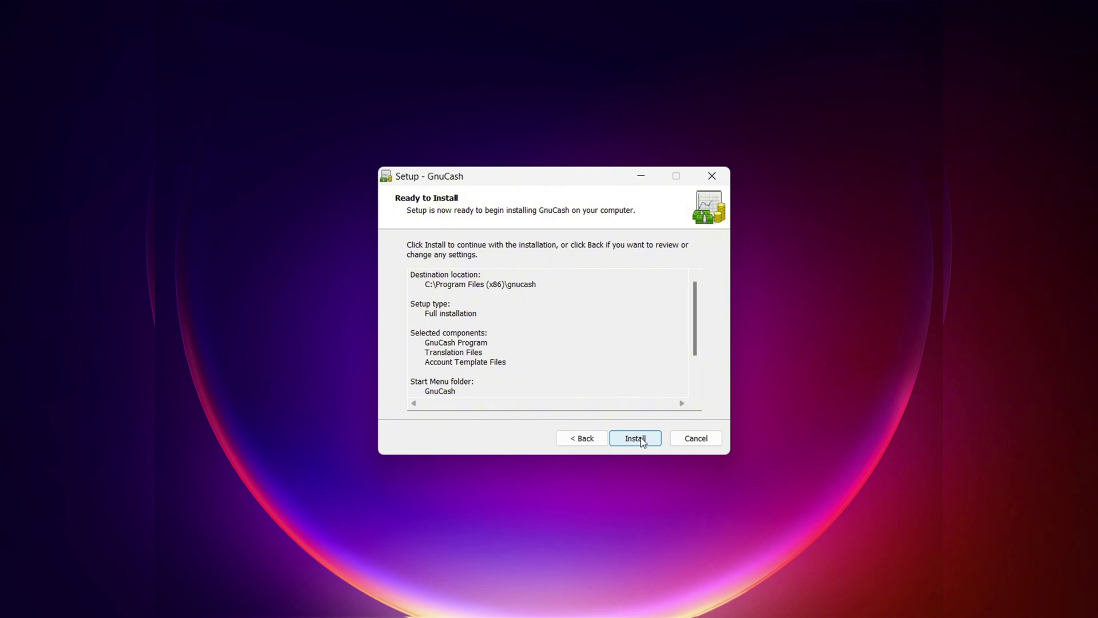
{"action": "left_click", "coordinate": [640, 439]}
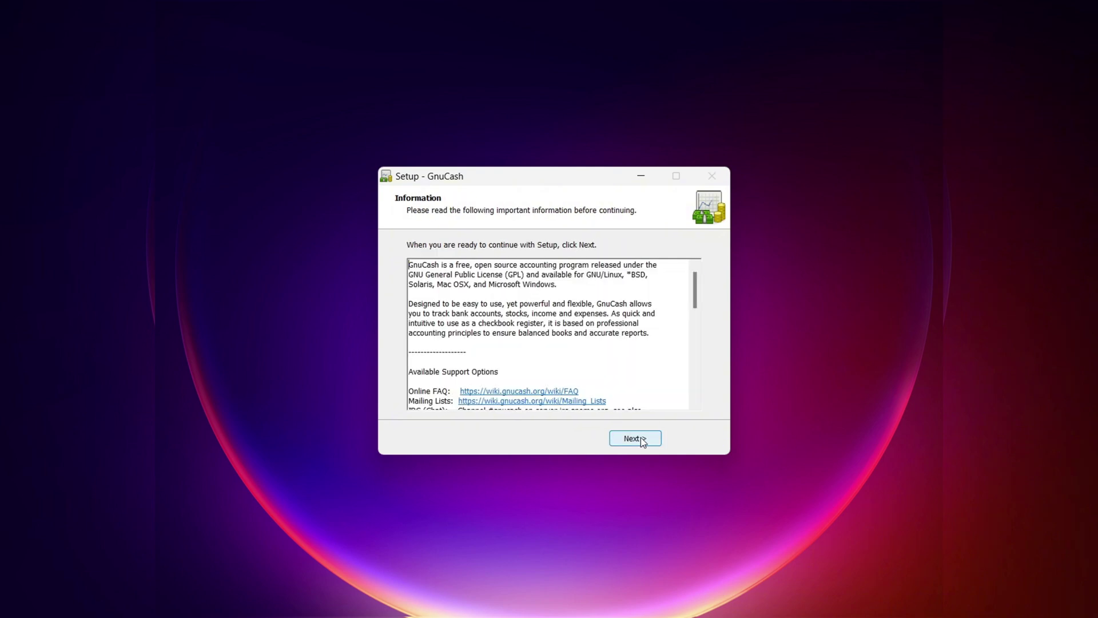
{"action": "left_click", "coordinate": [640, 438]}
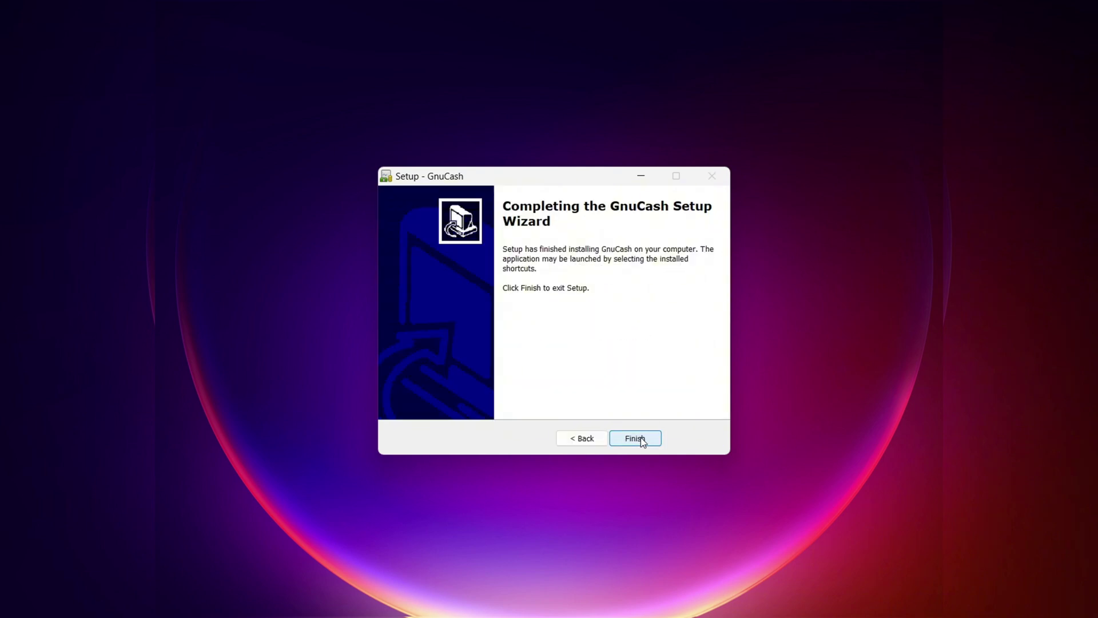
Close the finished setup wizard and start GnuCash from its desktop icon
{"action": "left_click", "coordinate": [635, 439]}
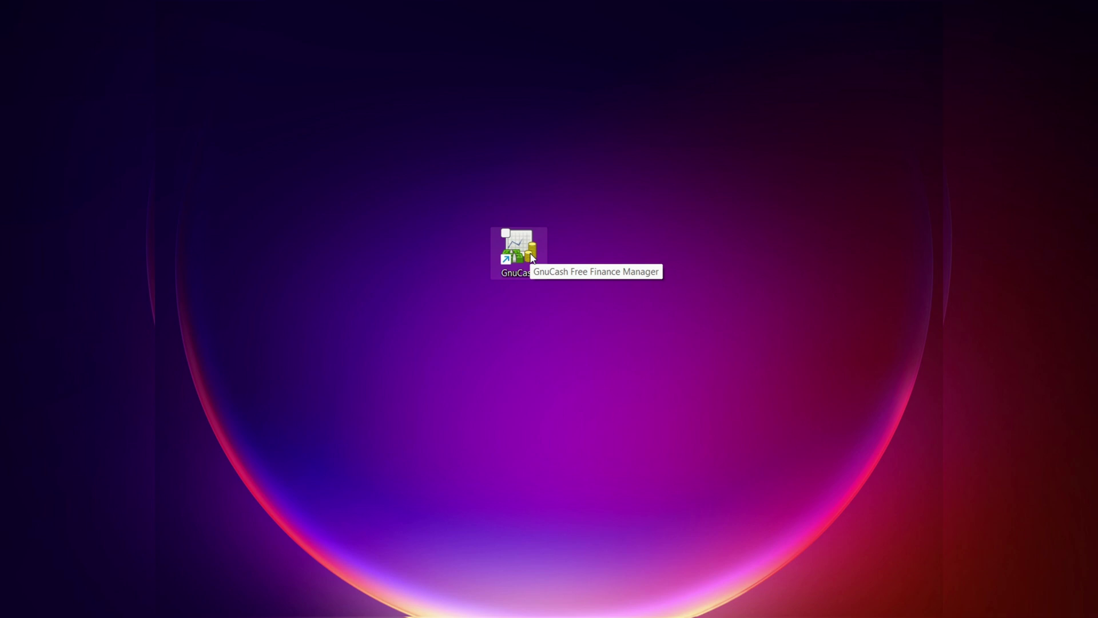
{"action": "double_click", "coordinate": [532, 258]}
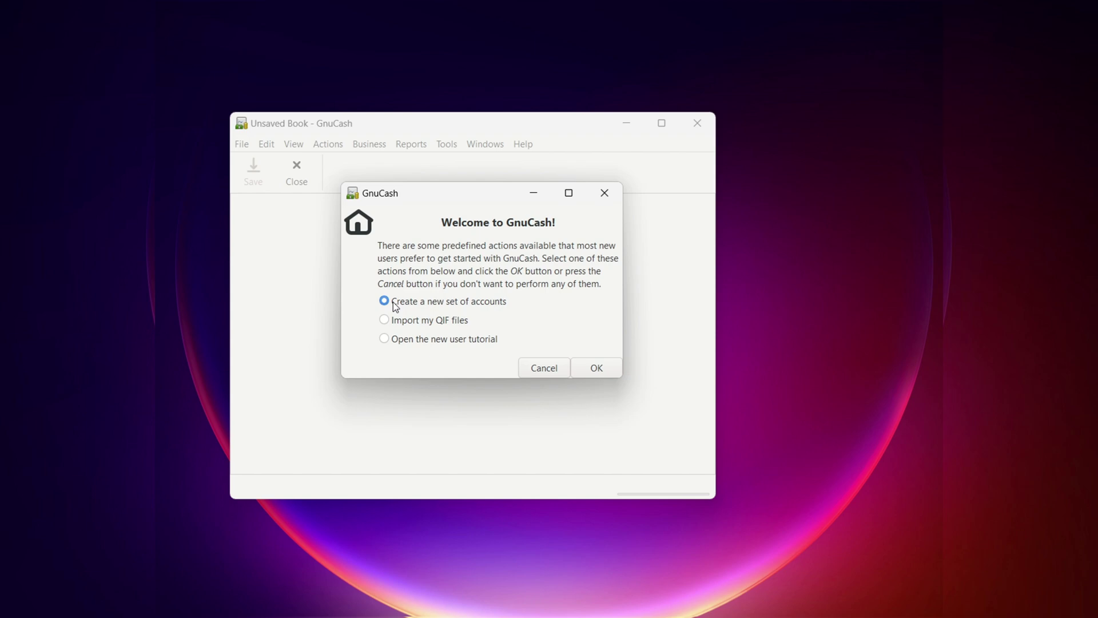
Start a new set of accounts and review the Budgeting, Business, Counters and Tax book options
{"action": "left_click", "coordinate": [612, 368]}
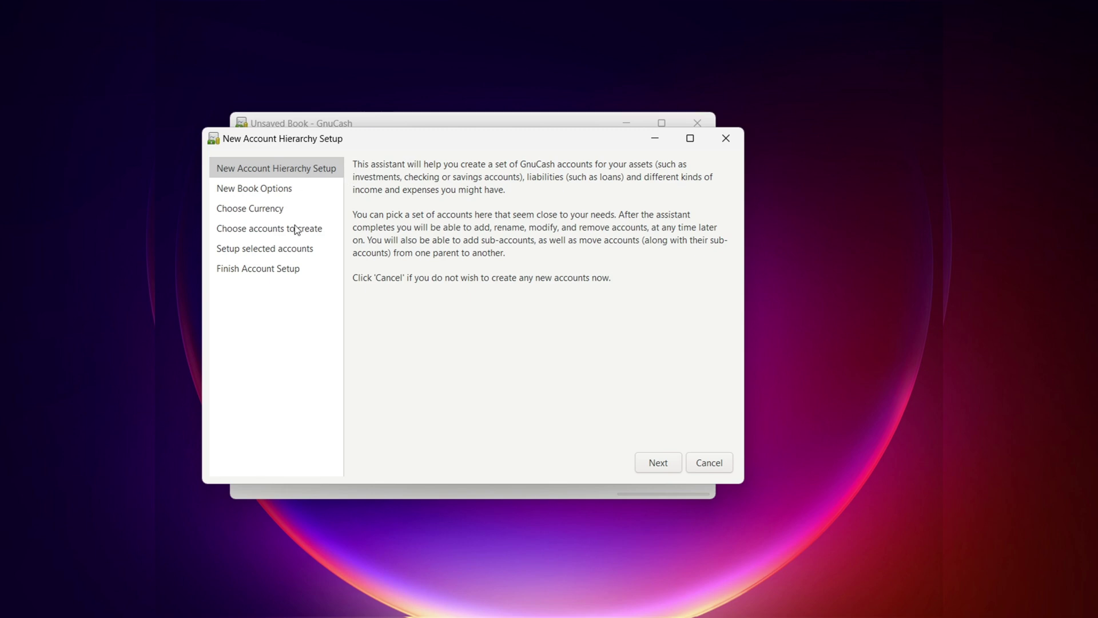
{"action": "left_click", "coordinate": [658, 462]}
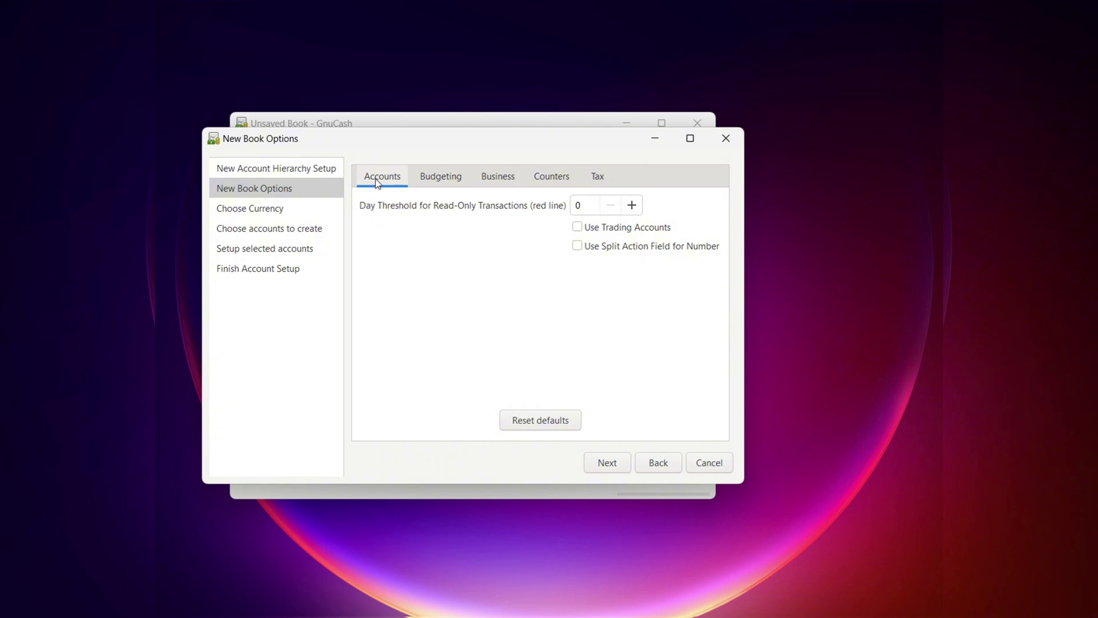
{"action": "left_click", "coordinate": [432, 182]}
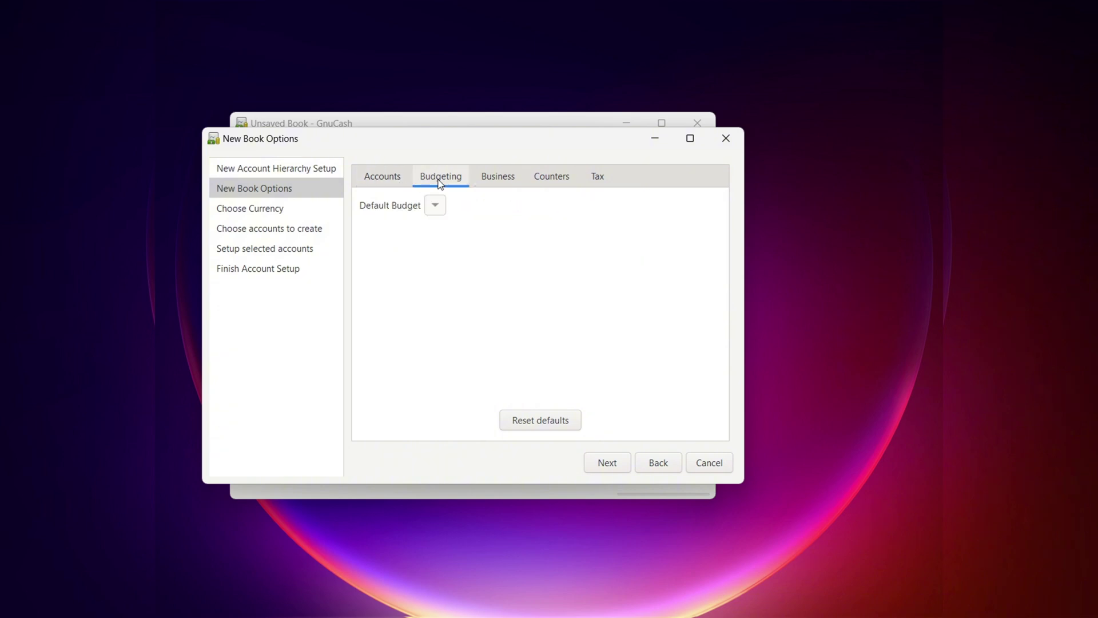
{"action": "left_click", "coordinate": [497, 180]}
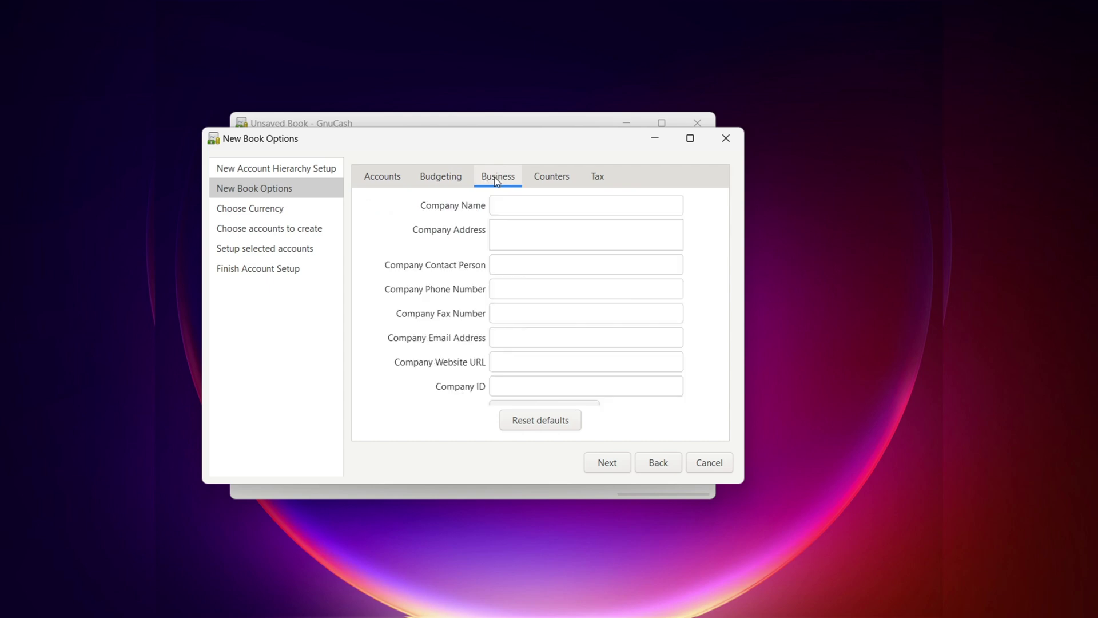
{"action": "left_click", "coordinate": [552, 176]}
{"action": "left_click", "coordinate": [600, 176]}
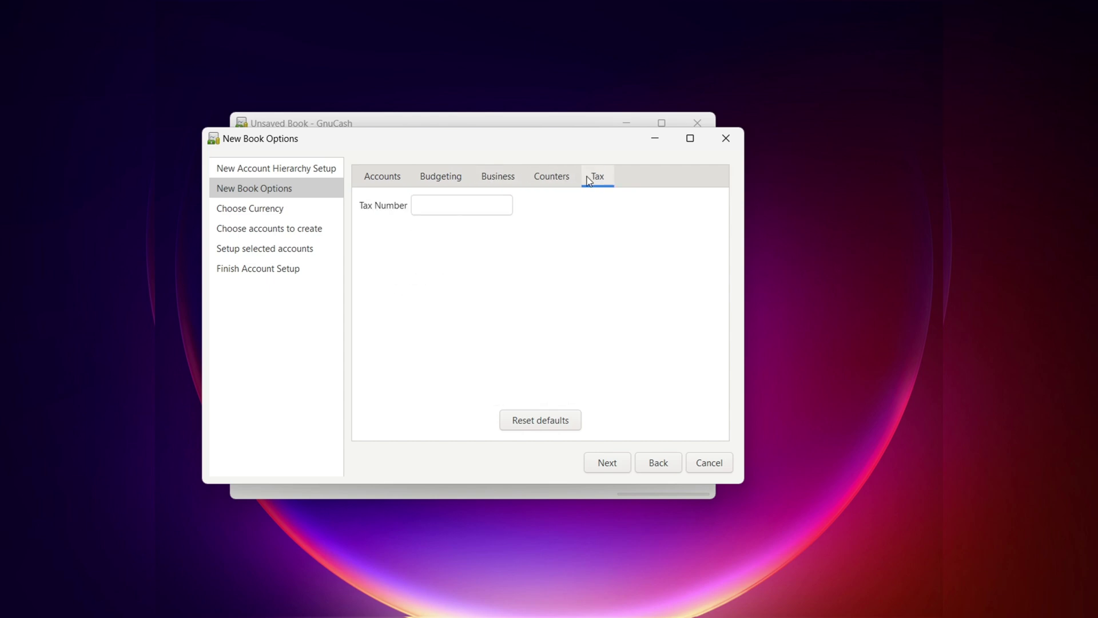
{"action": "key", "text": "Return"}
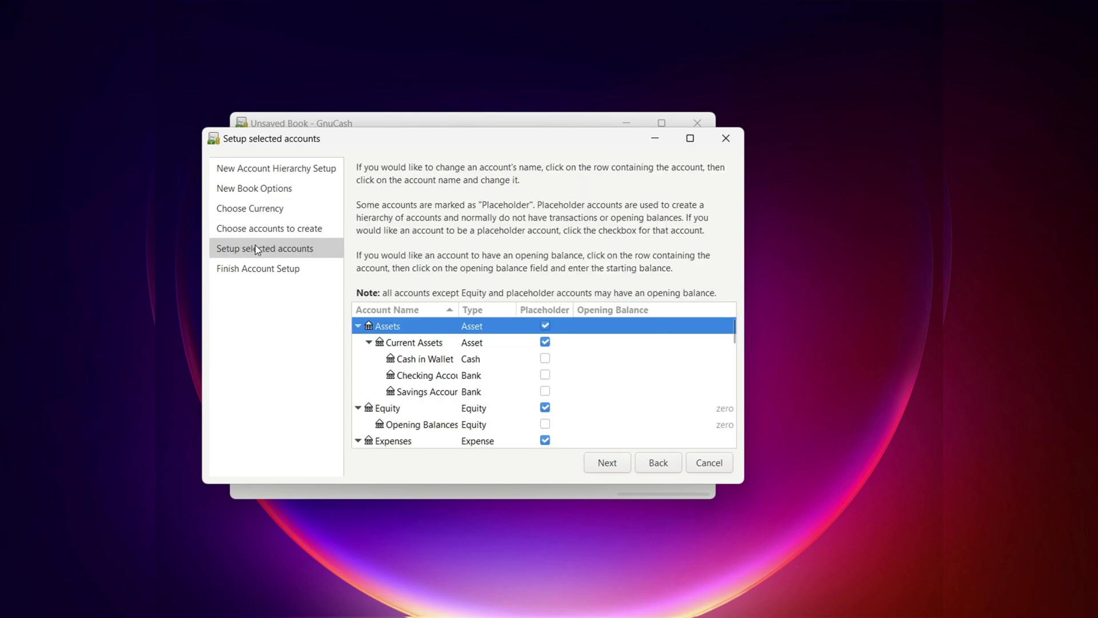
Apply the default account selection, then select Equity and Expenses in the new account tree
{"action": "scroll", "coordinate": [513, 359], "scroll_direction": "down", "scroll_amount": 5}
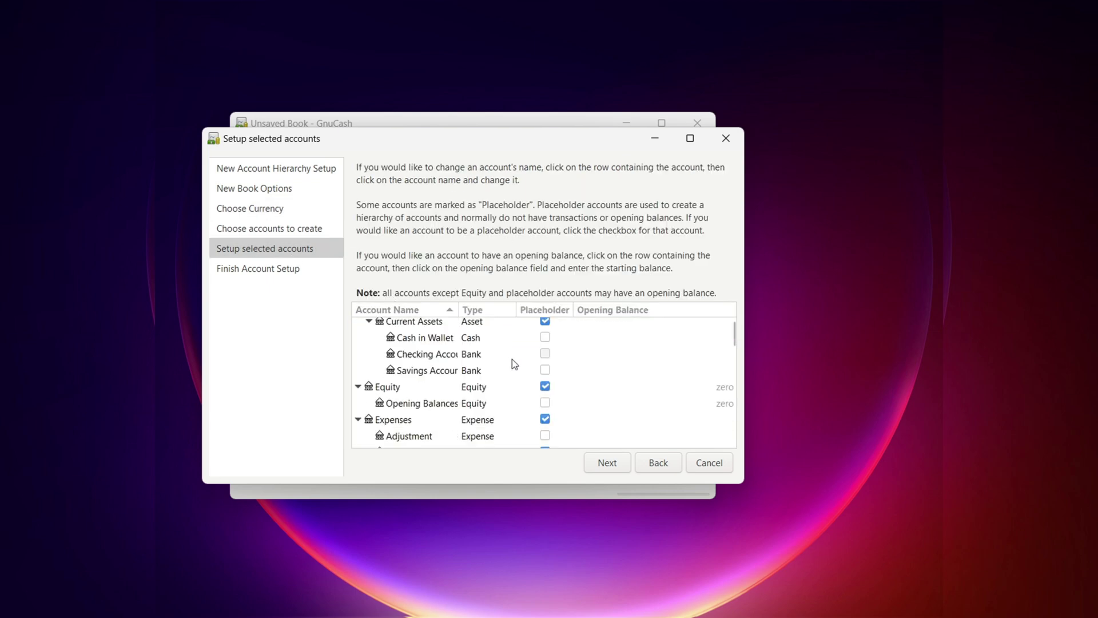
{"action": "scroll", "coordinate": [504, 357], "scroll_direction": "down", "scroll_amount": 2}
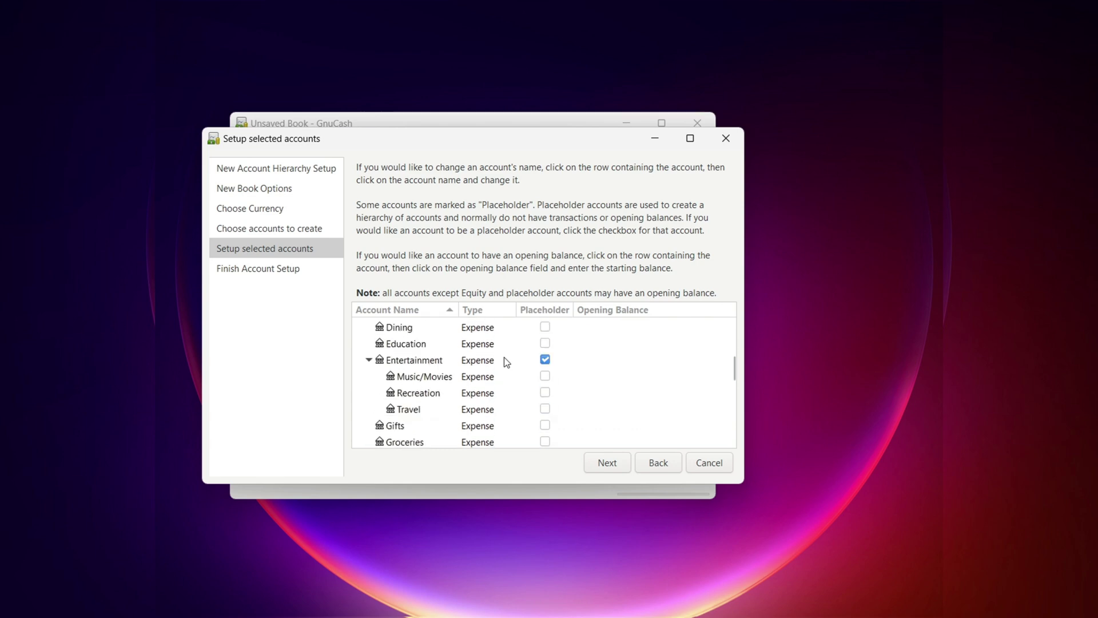
{"action": "left_click", "coordinate": [612, 465]}
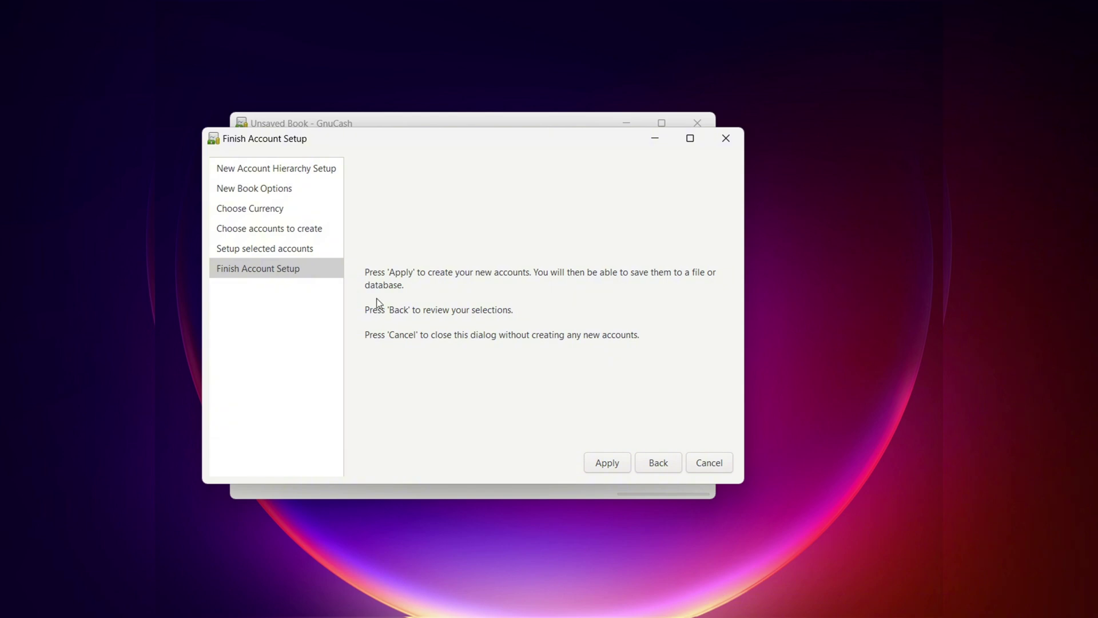
{"action": "left_click", "coordinate": [607, 462]}
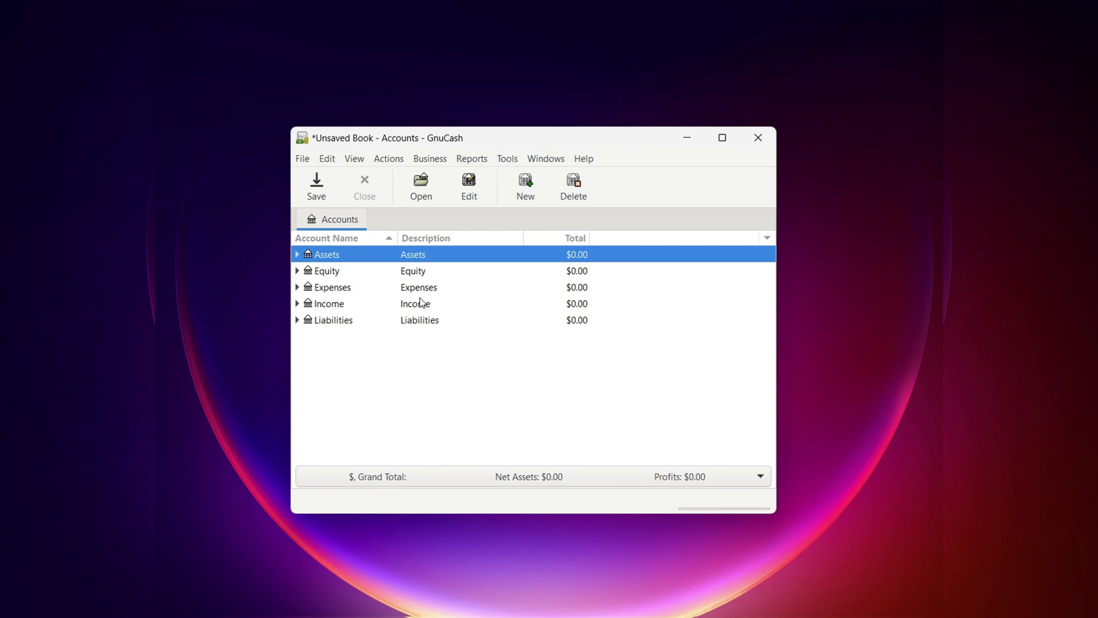
{"action": "left_click", "coordinate": [413, 273]}
{"action": "left_click", "coordinate": [415, 289]}
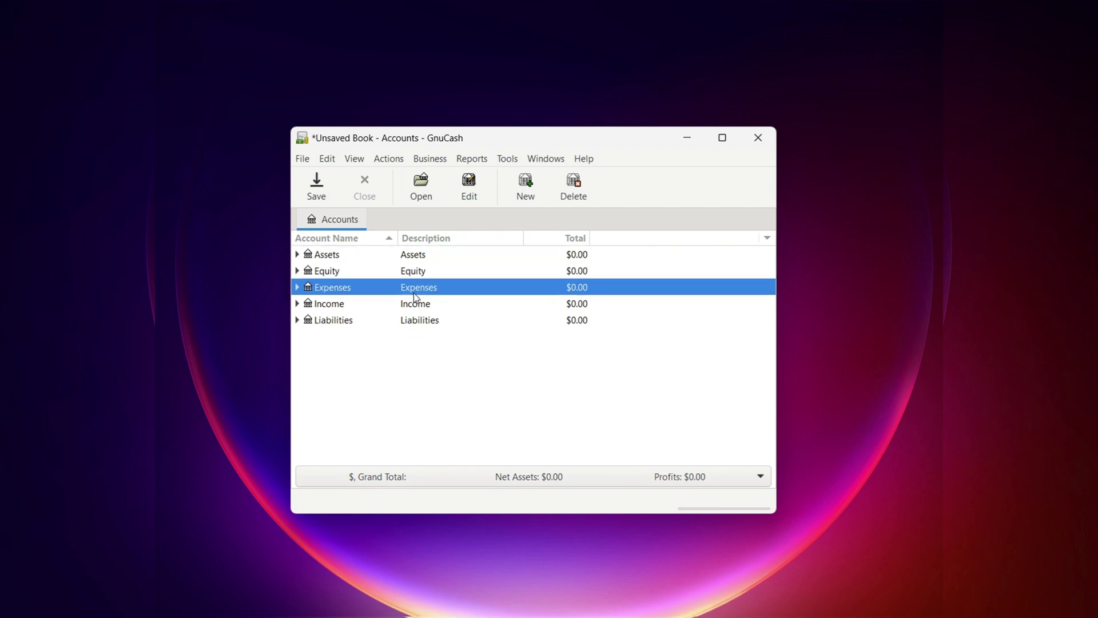